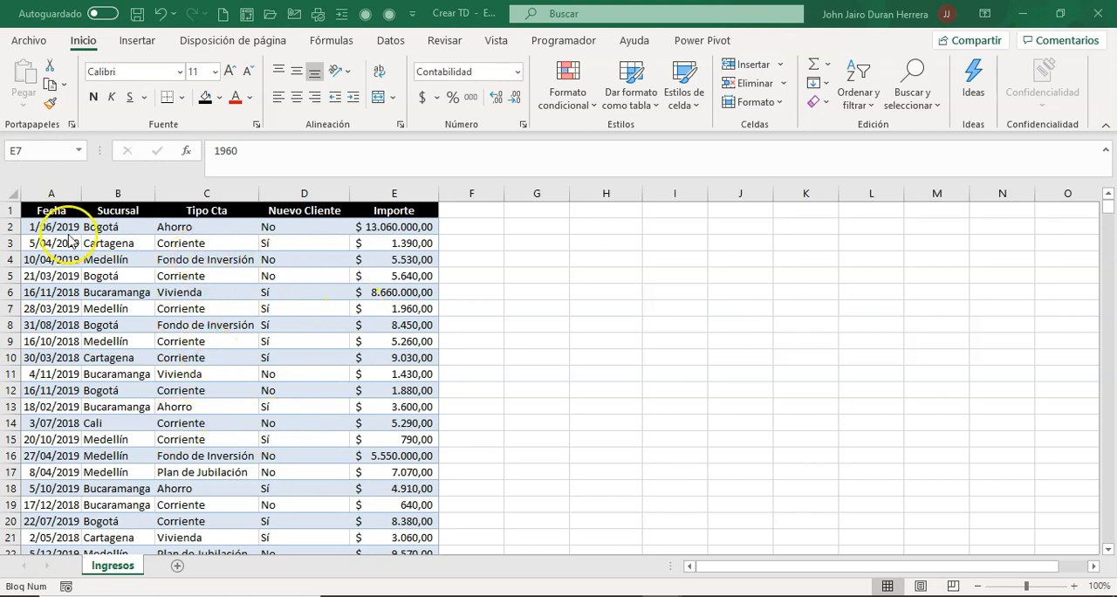
Create a pivot table from the Ingresos data range A1:E12245, placed on the existing sheet at cell H2
{"action": "left_click", "coordinate": [217, 279]}
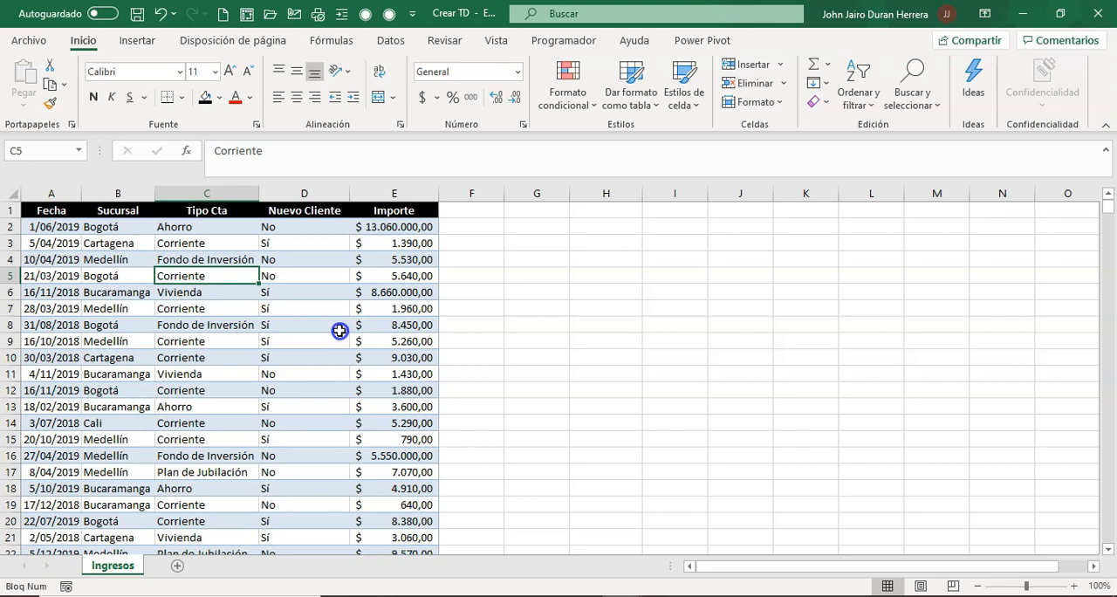
{"action": "left_click", "coordinate": [134, 45]}
{"action": "left_click", "coordinate": [28, 87]}
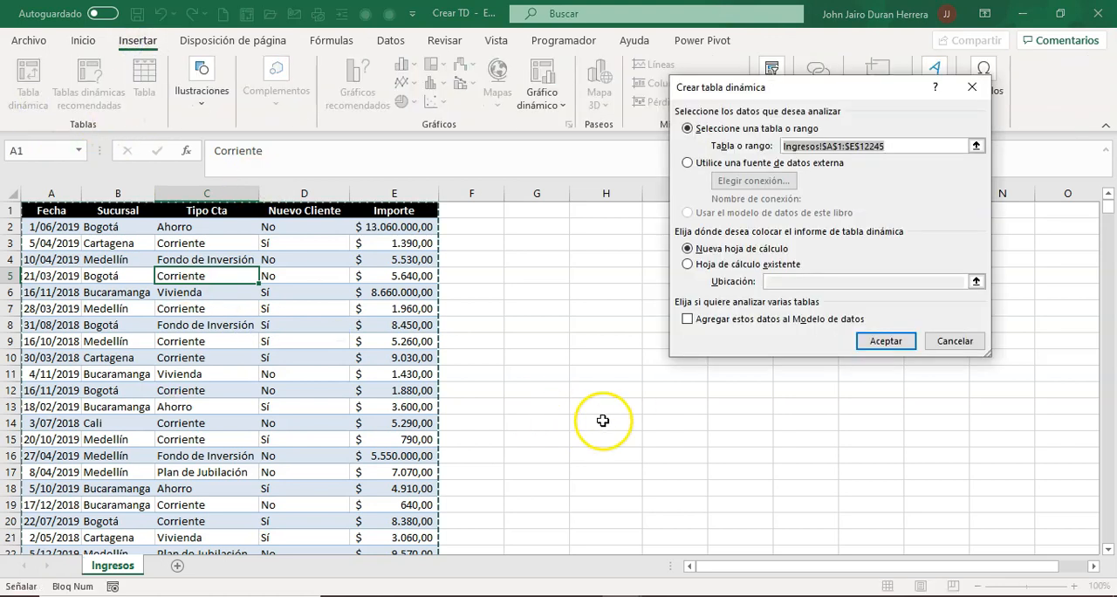
{"action": "left_click", "coordinate": [710, 265]}
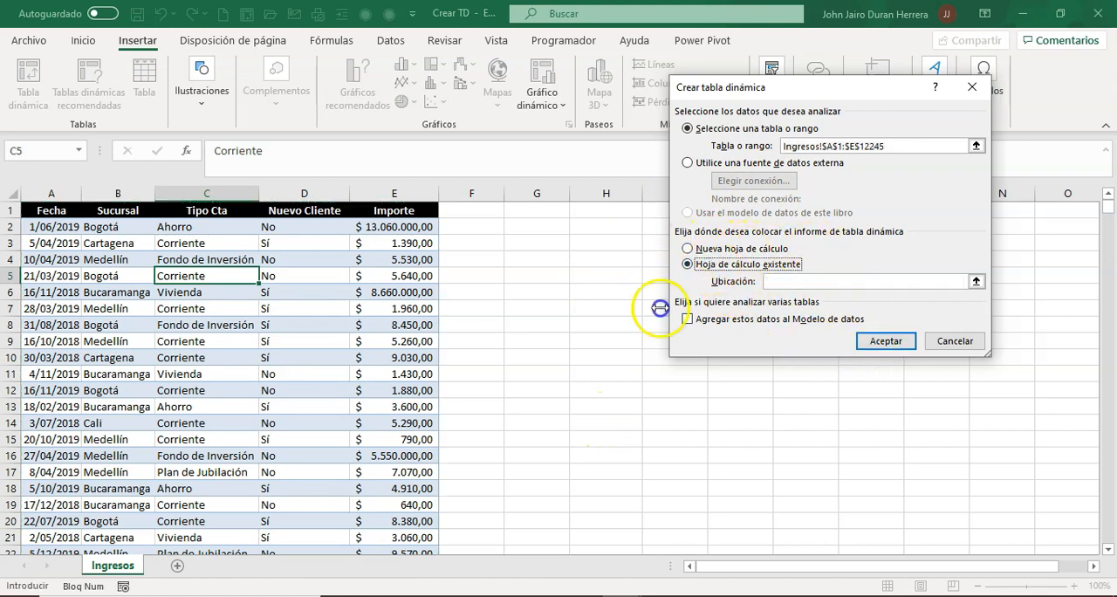
{"action": "left_click", "coordinate": [795, 277]}
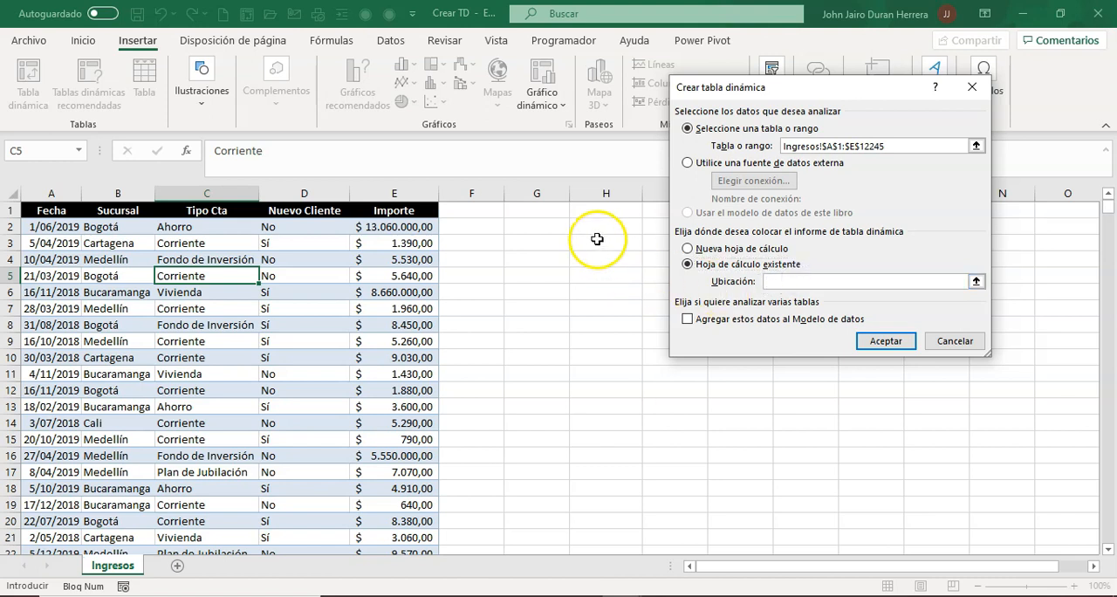
{"action": "left_click", "coordinate": [598, 228]}
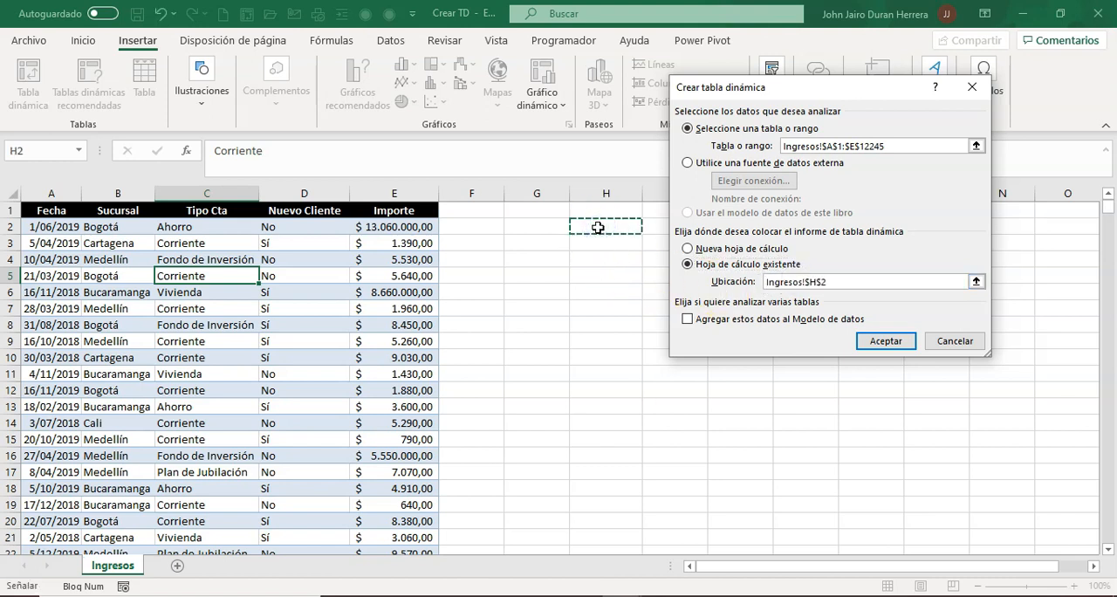
{"action": "left_click", "coordinate": [886, 340]}
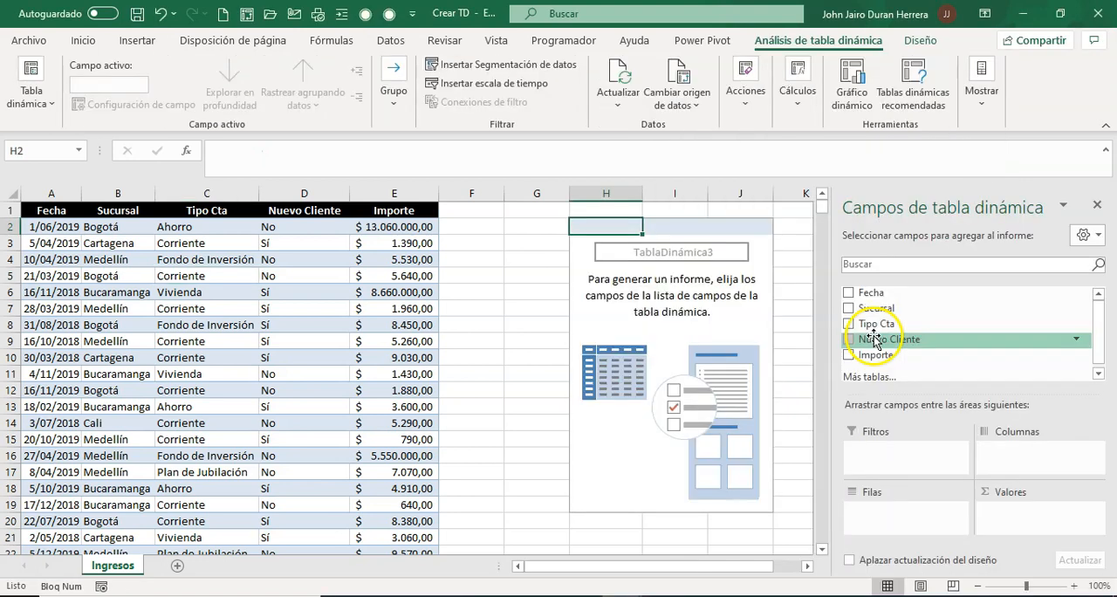
Lay out the pivot table with Importe as values, Tipo Cta as rows, Sucursal as columns and Nuevo Cliente as filter
{"action": "left_click_drag", "start_coordinate": [875, 355], "coordinate": [1036, 521]}
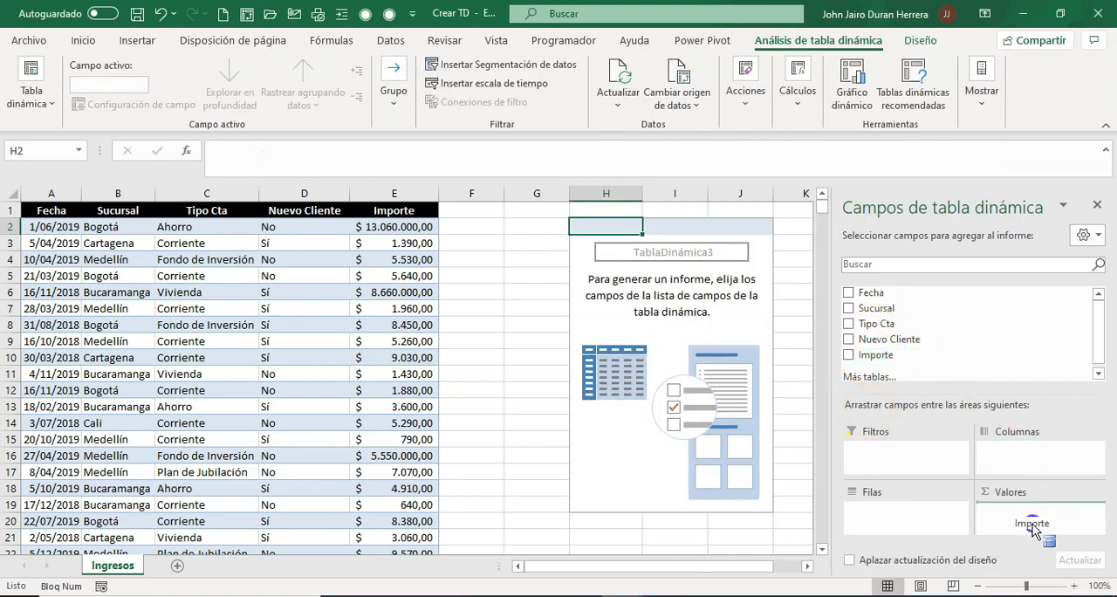
{"action": "left_click_drag", "start_coordinate": [876, 305], "coordinate": [908, 520]}
{"action": "left_click_drag", "start_coordinate": [942, 340], "coordinate": [890, 448]}
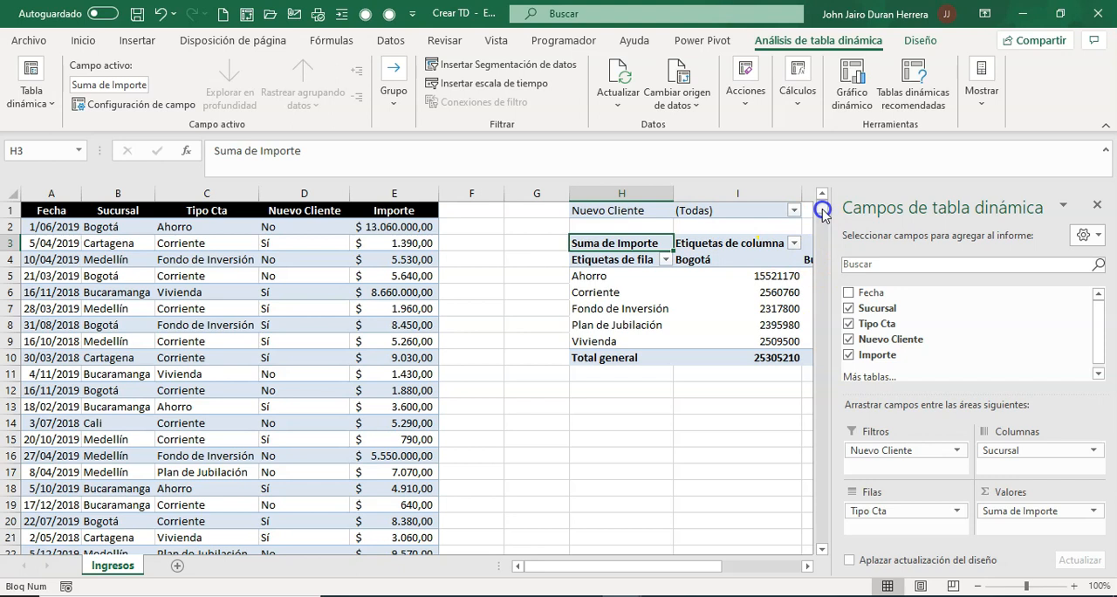
Start a new record in the first empty row below the data, entering 20/02/2020 as Fecha in A12246
{"action": "left_click", "coordinate": [393, 288]}
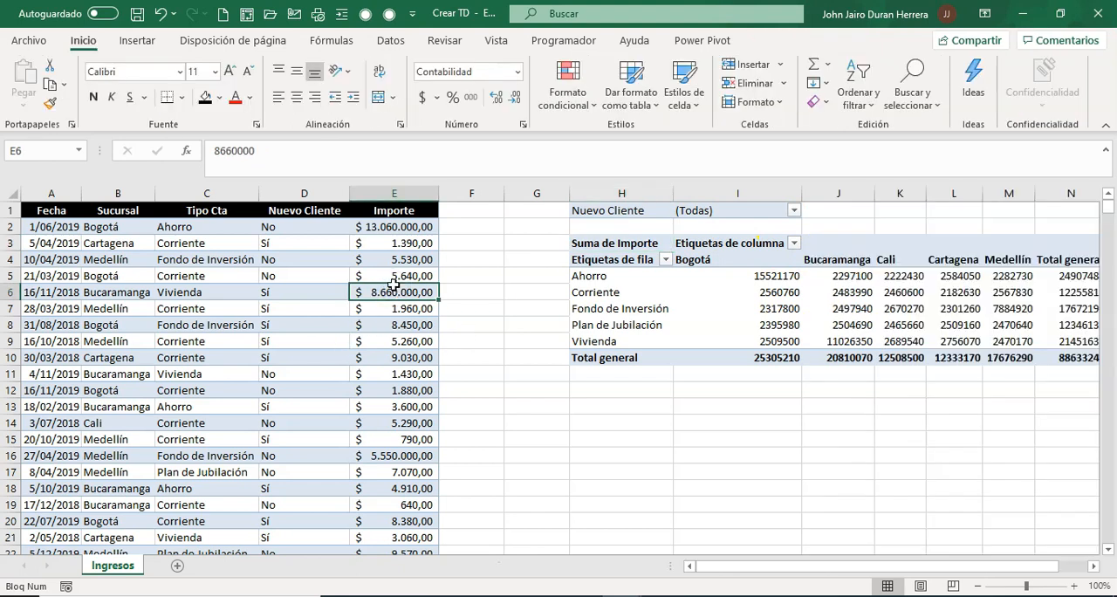
{"action": "key", "text": "ctrl+Down"}
{"action": "scroll", "coordinate": [518, 406], "scroll_direction": "down", "scroll_amount": 1}
{"action": "left_click", "coordinate": [502, 519]}
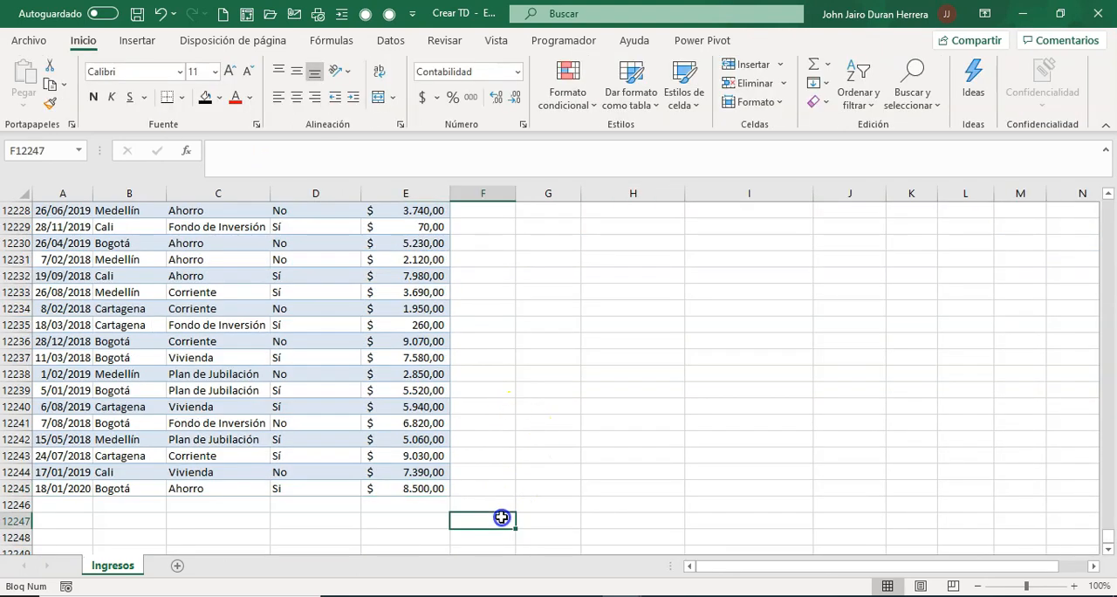
{"action": "scroll", "coordinate": [437, 515], "scroll_direction": "down", "scroll_amount": 1}
{"action": "left_click", "coordinate": [56, 456]}
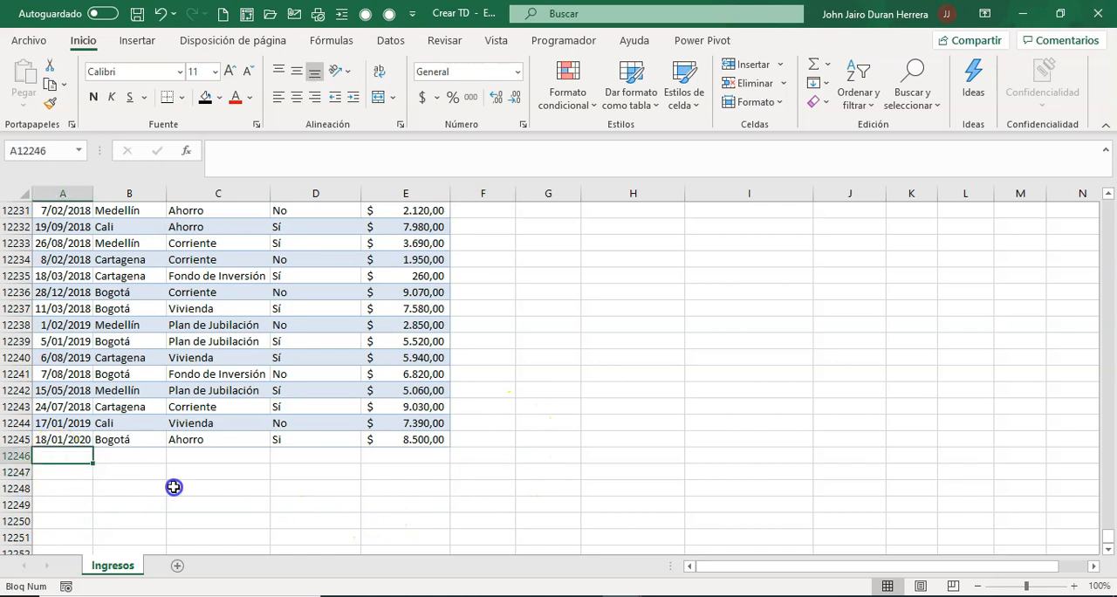
{"action": "type", "text": "20/02/2020"}
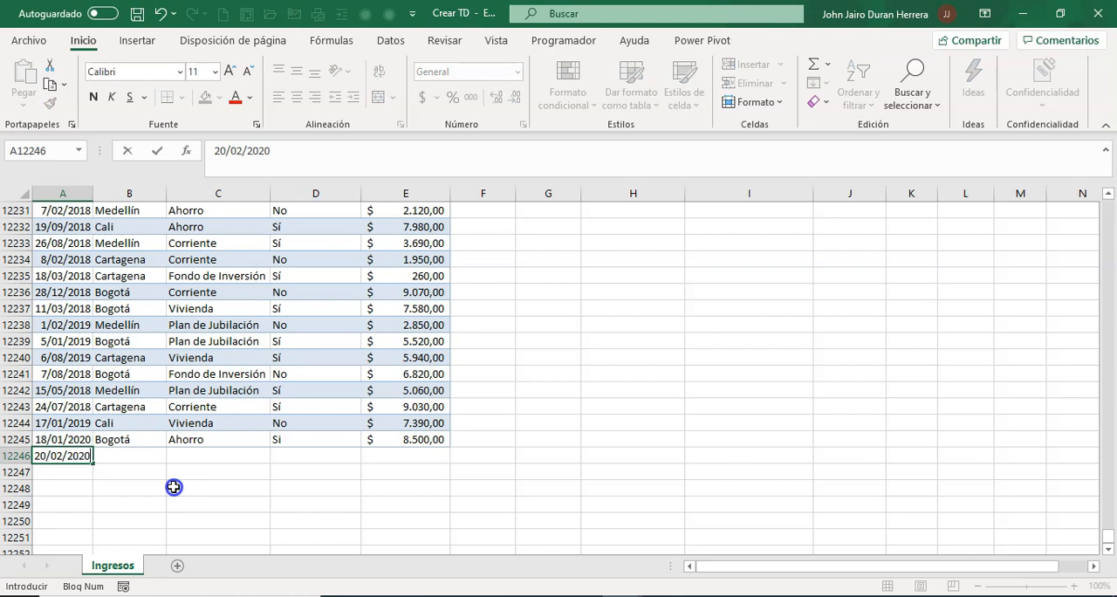
{"action": "key", "text": "Tab"}
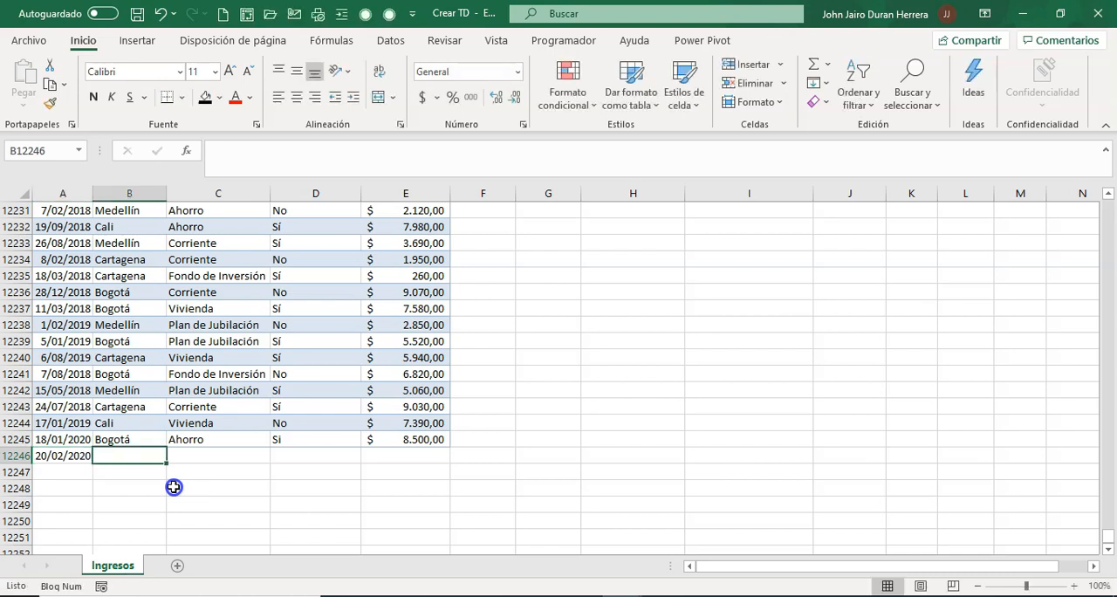
Complete the record in row 12246 with Sucursal Cali, Tipo Cta Vivienda, Nuevo Cliente No and Importe 9250
{"action": "type", "text": "Bogo"}
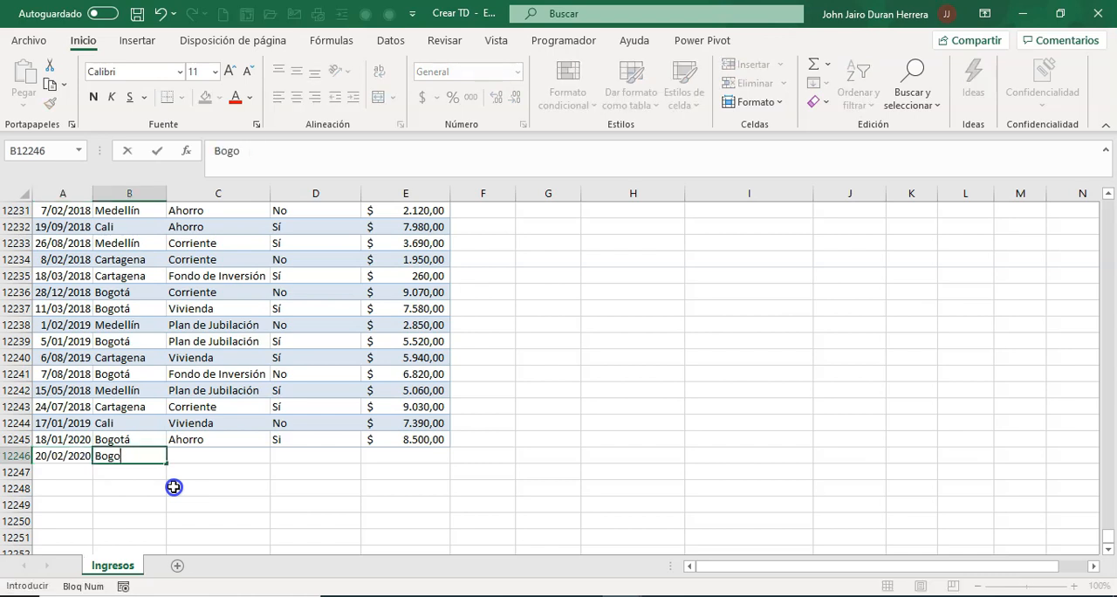
{"action": "type", "text": "táCali"}
{"action": "key", "text": "Tab"}
{"action": "type", "text": "Vivien"}
{"action": "key", "text": "Tab"}
{"action": "type", "text": "No"}
{"action": "key", "text": "Tab"}
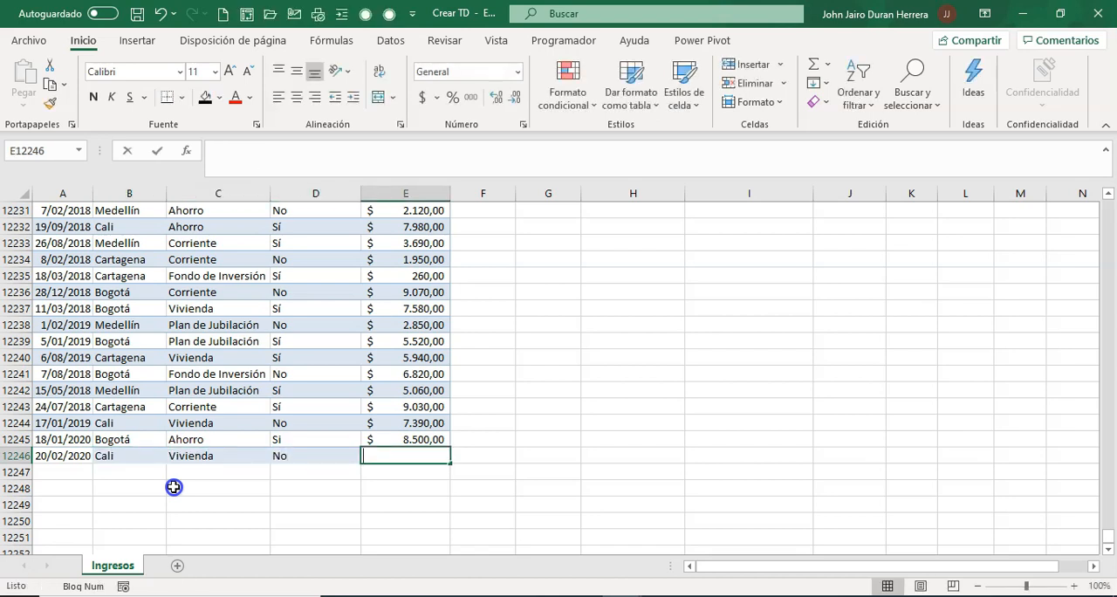
{"action": "type", "text": "9"}
{"action": "key", "text": "Return"}
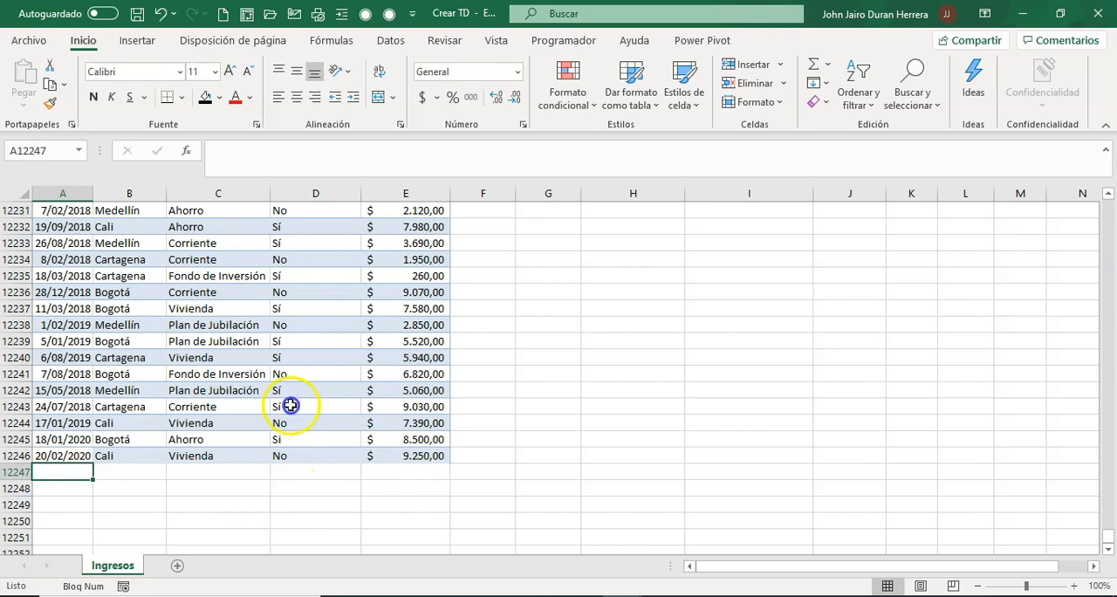
Set the Importe of the 20/02/2020 record in E12246 to 11892500
{"action": "left_click", "coordinate": [420, 298]}
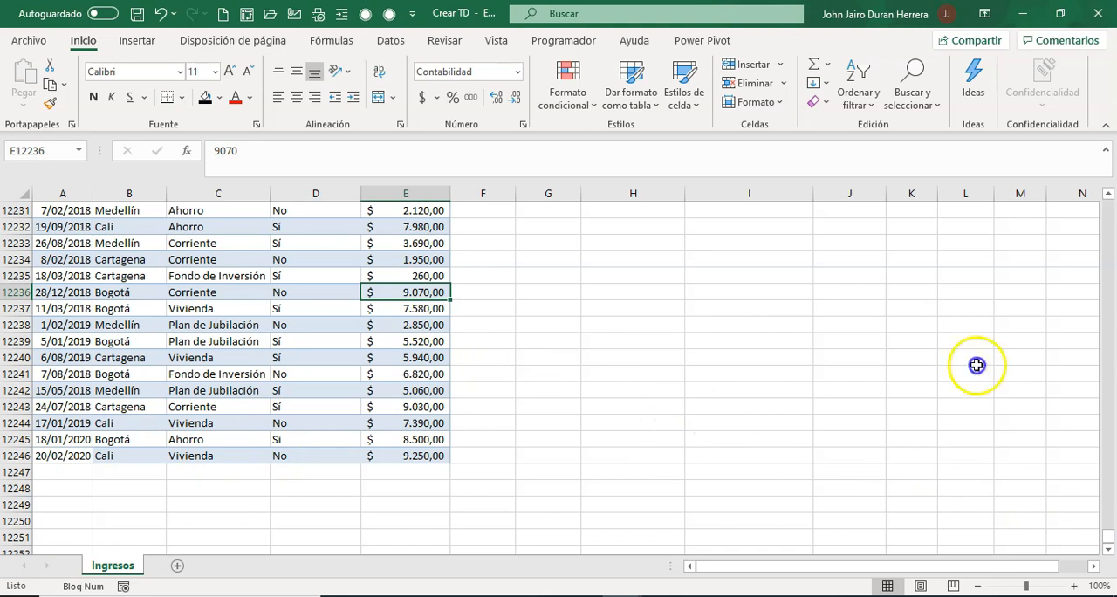
{"action": "left_click_drag", "start_coordinate": [1108, 538], "coordinate": [1110, 202]}
{"action": "mouse_move", "coordinate": [824, 276]}
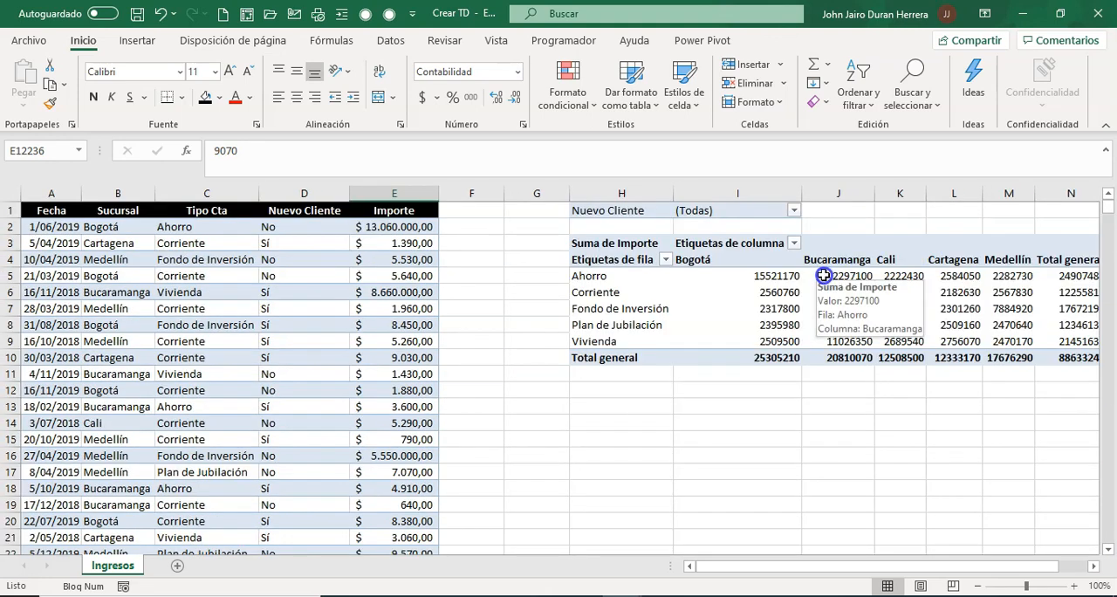
{"action": "left_click_drag", "start_coordinate": [1112, 216], "coordinate": [1077, 531]}
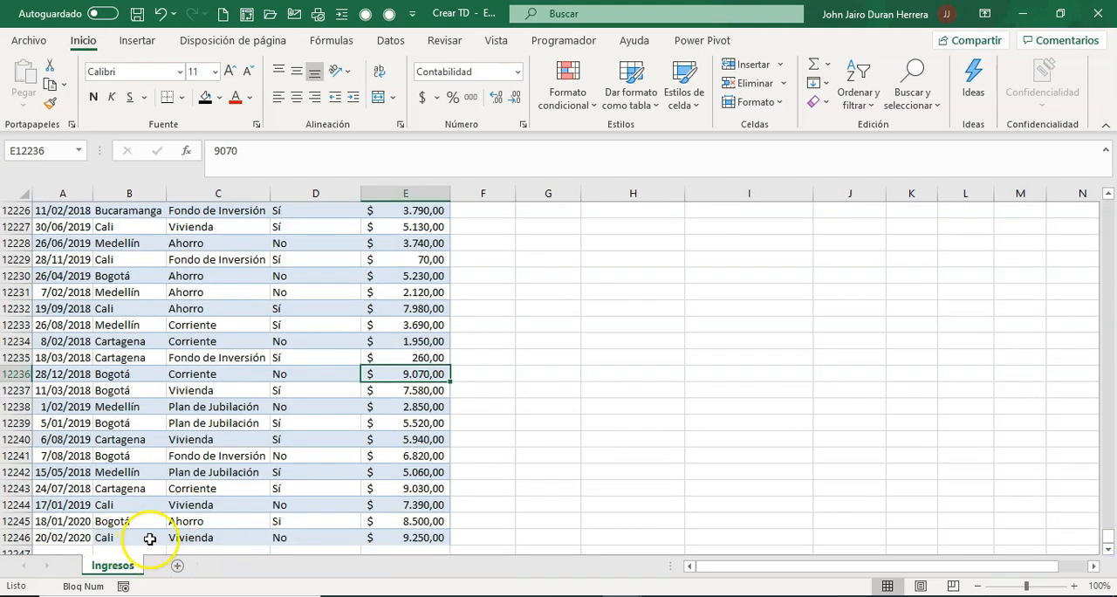
{"action": "left_click", "coordinate": [400, 537]}
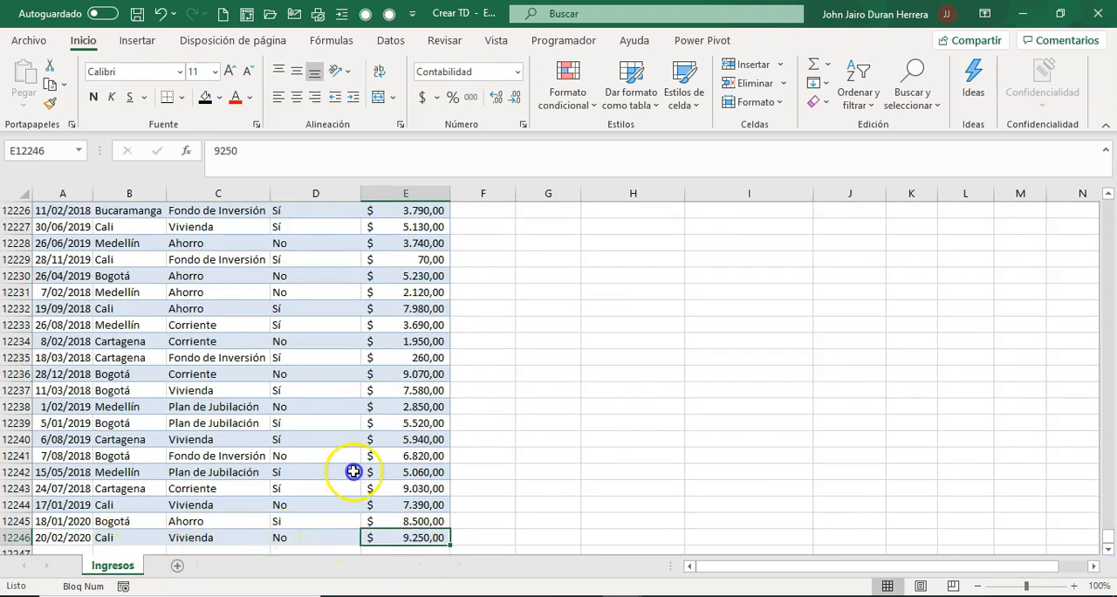
{"action": "left_click", "coordinate": [213, 150]}
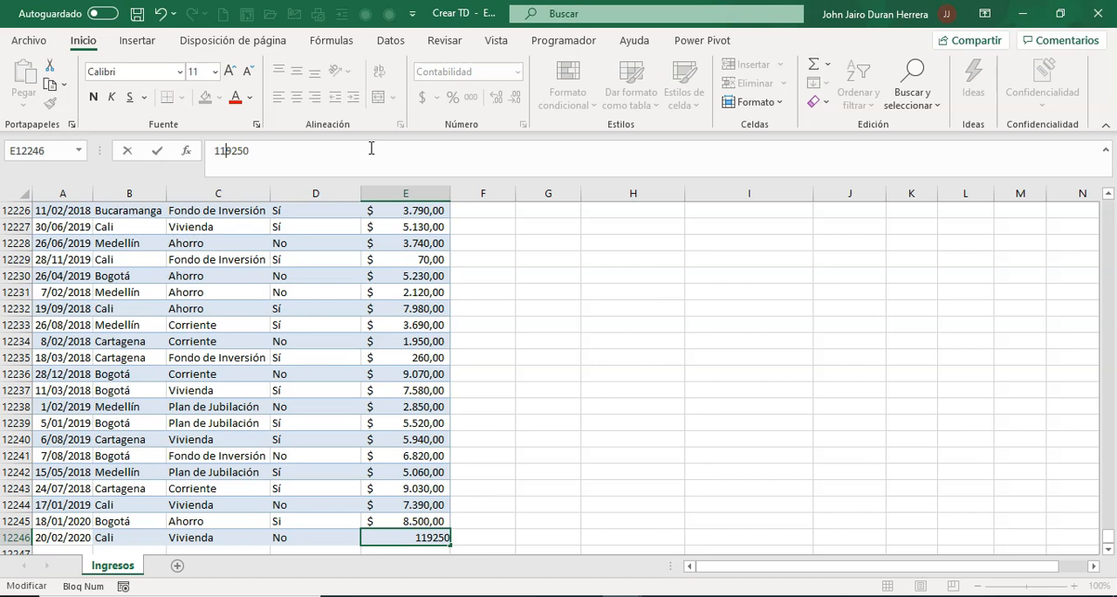
{"action": "type", "text": "118"}
{"action": "left_click", "coordinate": [307, 144]}
{"action": "type", "text": "0"}
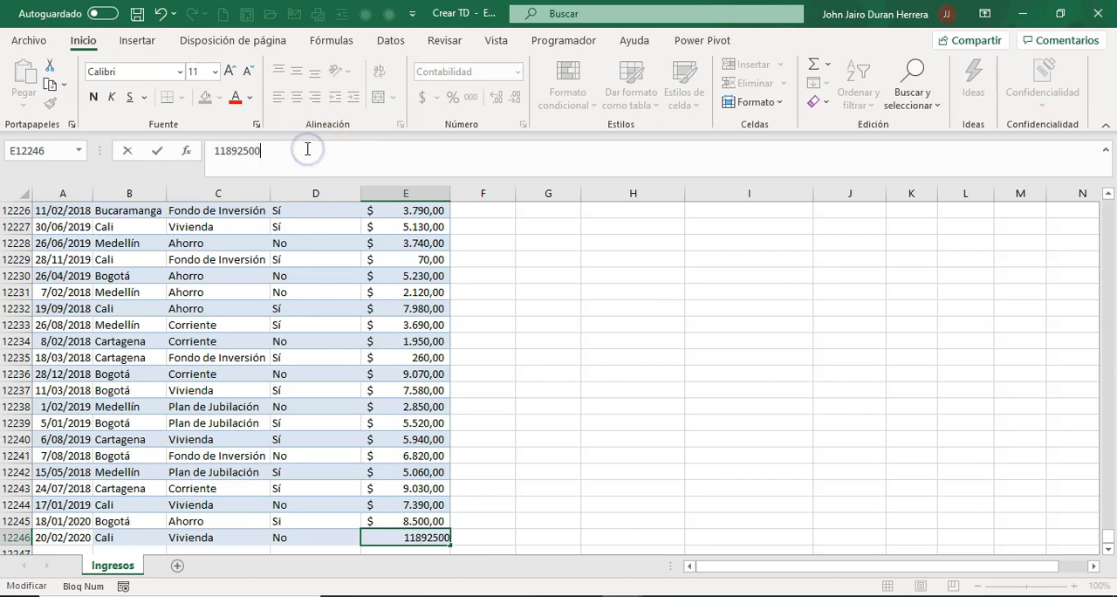
{"action": "left_click", "coordinate": [601, 379]}
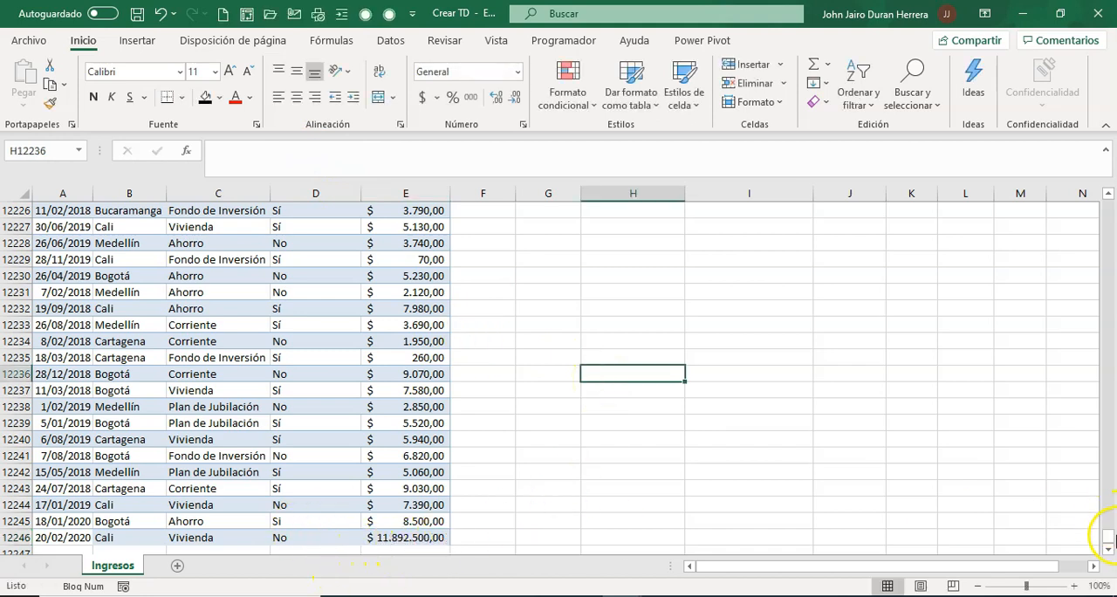
Refresh the pivot table beside the source data
{"action": "left_click_drag", "start_coordinate": [1109, 541], "coordinate": [1100, 226]}
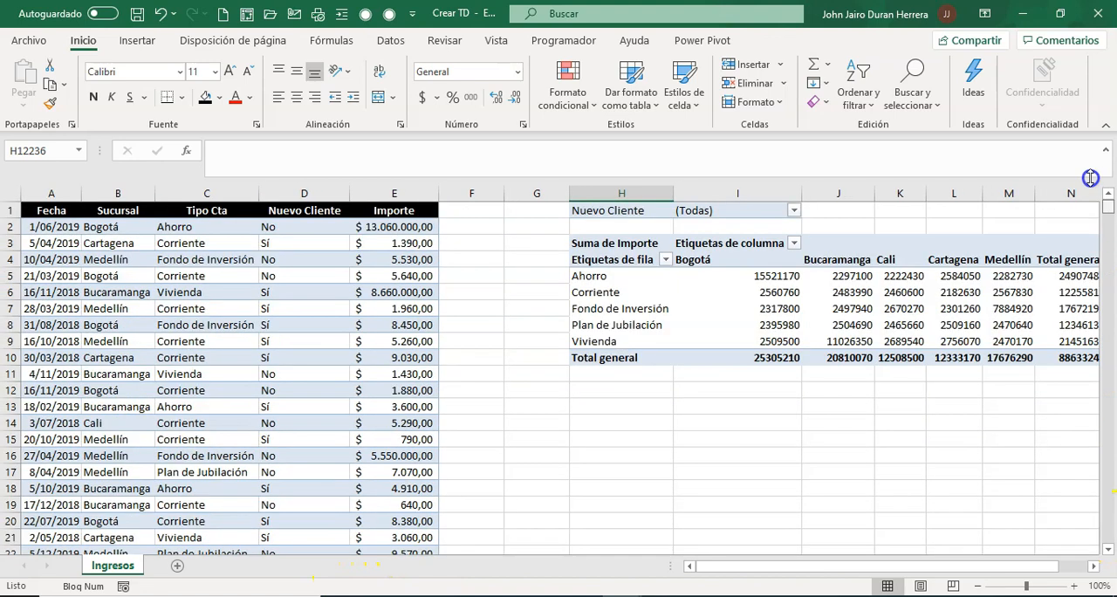
{"action": "right_click", "coordinate": [827, 293]}
{"action": "left_click", "coordinate": [884, 373]}
{"action": "left_click", "coordinate": [714, 457]}
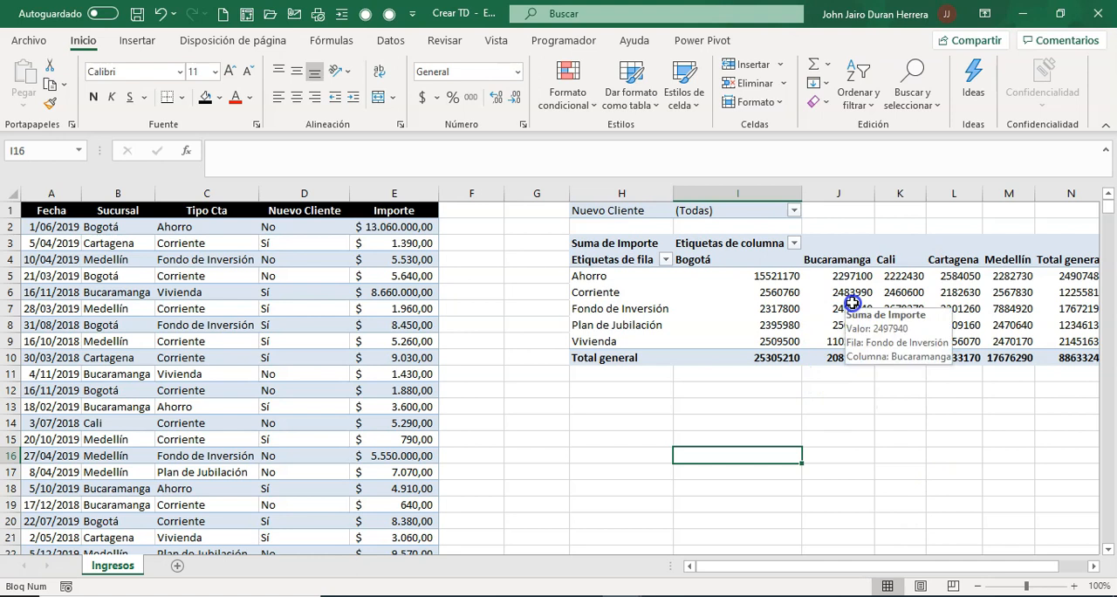
Close the pivot table field list and change the pivot table's data source to Ingresos!$A$1:$E$12246
{"action": "left_click", "coordinate": [851, 303]}
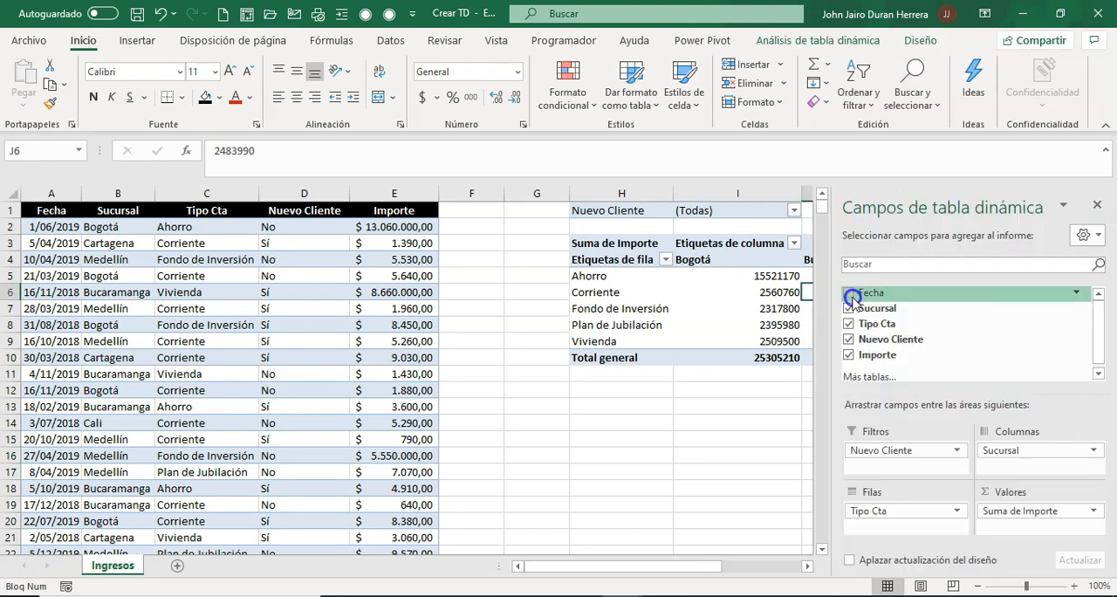
{"action": "left_click", "coordinate": [1097, 205]}
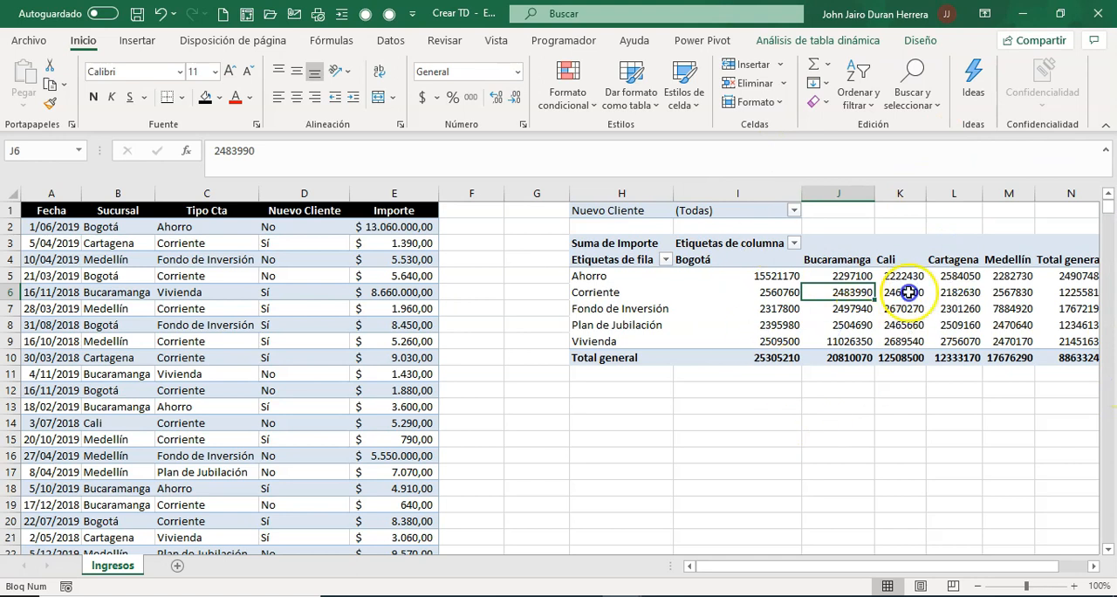
{"action": "left_click", "coordinate": [853, 42]}
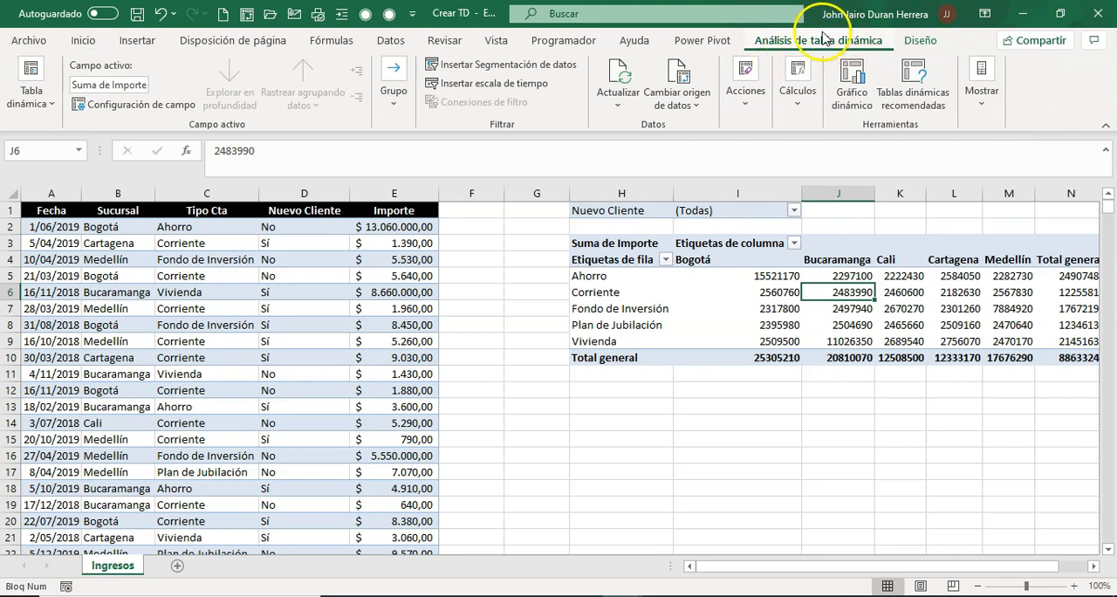
{"action": "left_click", "coordinate": [682, 85]}
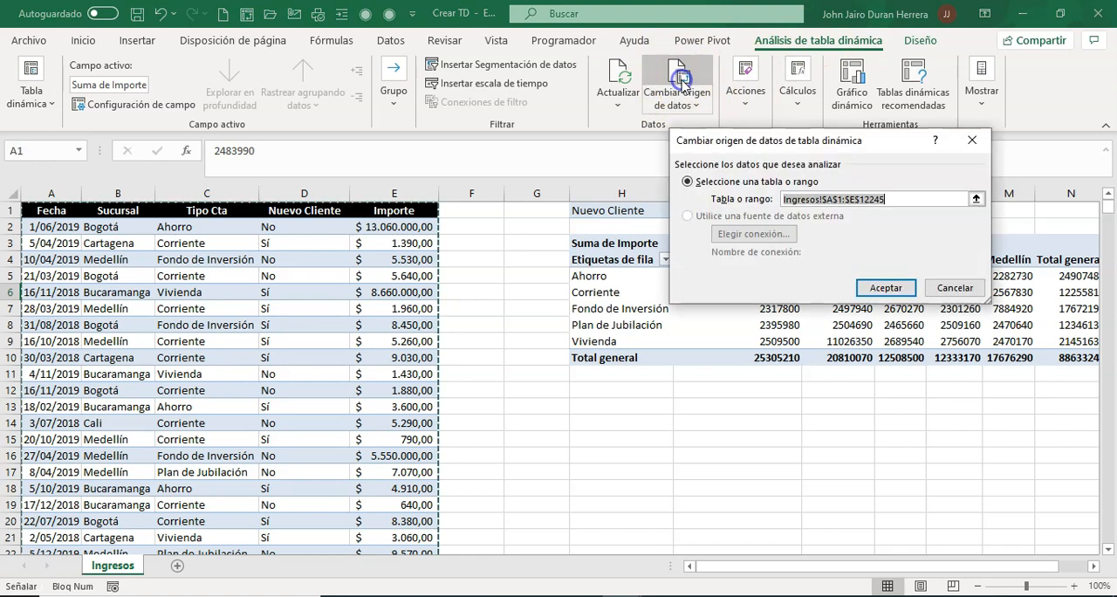
{"action": "left_click", "coordinate": [894, 199]}
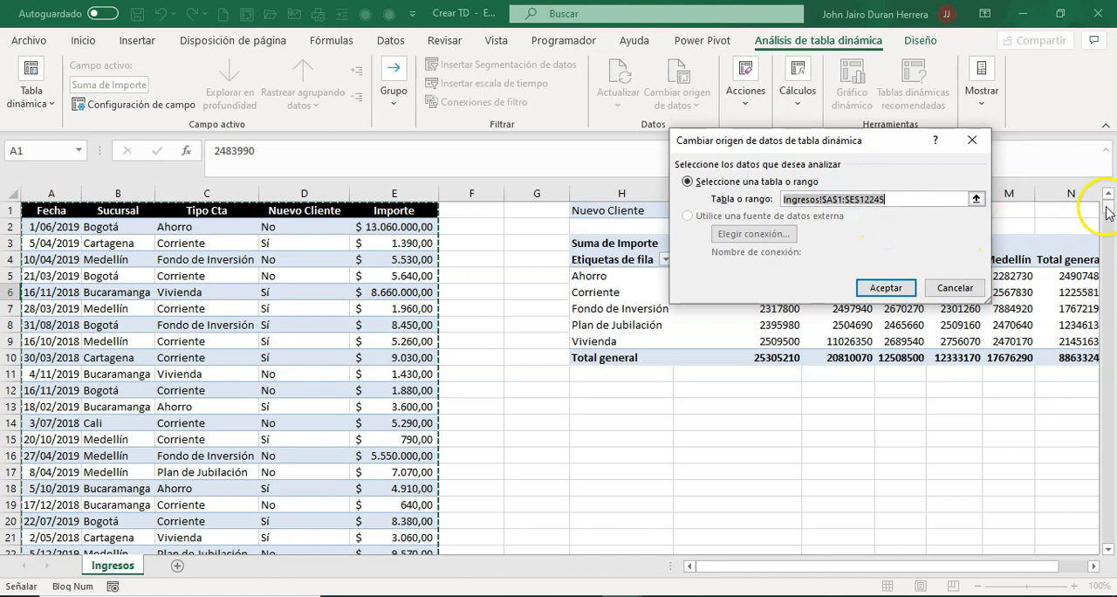
{"action": "left_click_drag", "start_coordinate": [1107, 210], "coordinate": [1105, 550]}
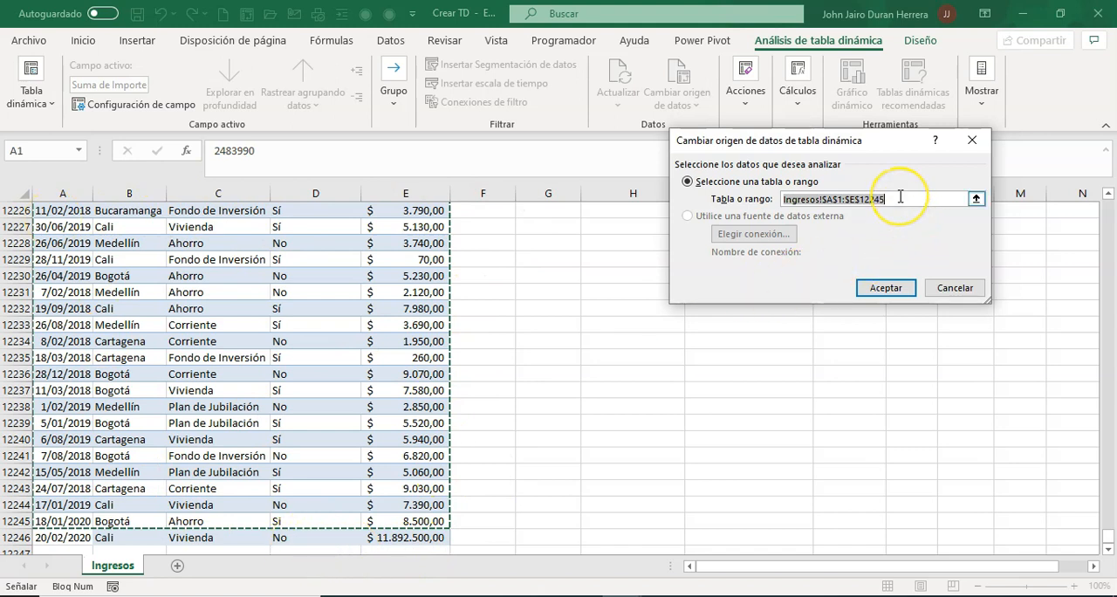
{"action": "left_click", "coordinate": [897, 198]}
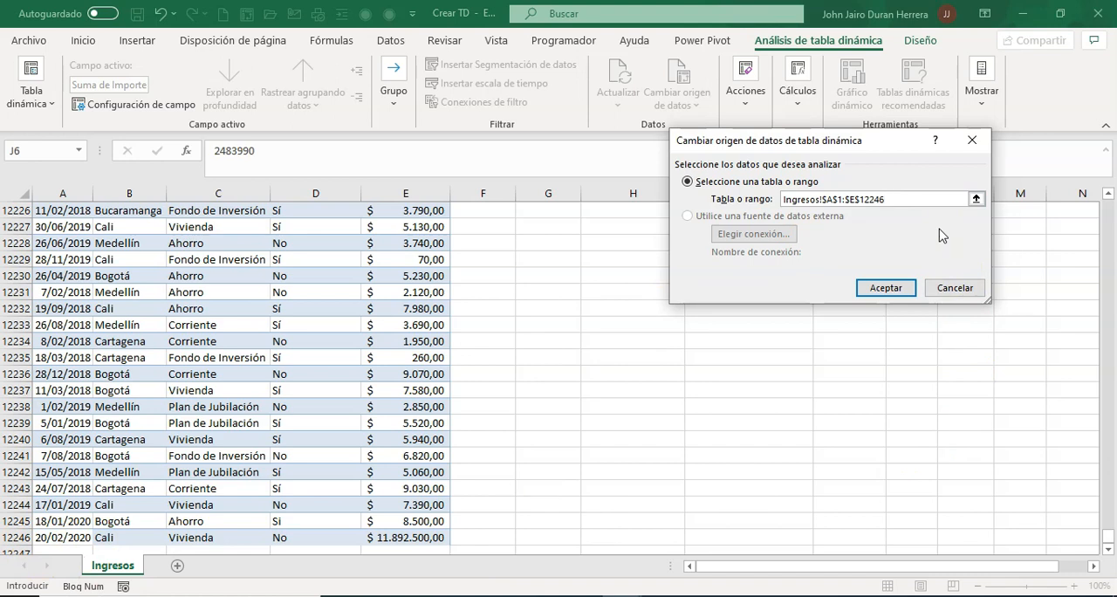
{"action": "left_click", "coordinate": [884, 288]}
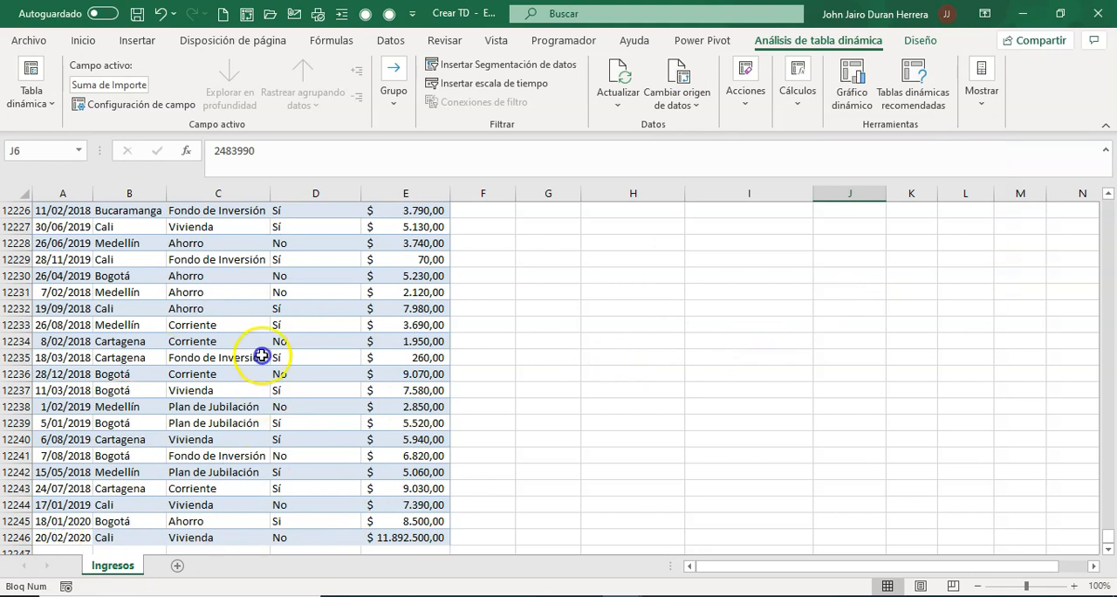
{"action": "left_click_drag", "start_coordinate": [1110, 541], "coordinate": [1108, 190]}
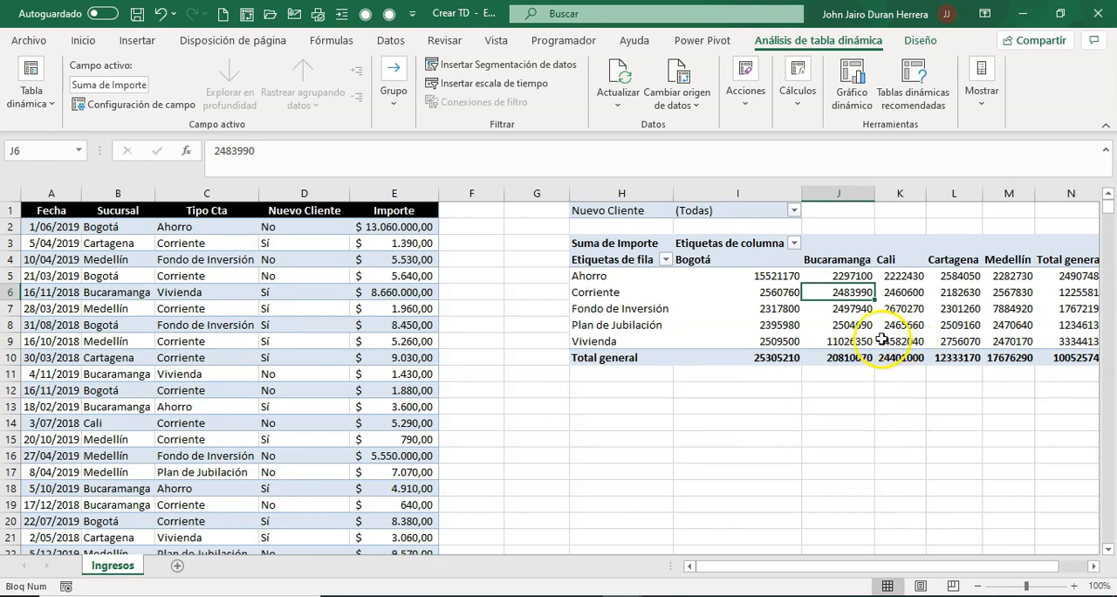
{"action": "mouse_move", "coordinate": [875, 339]}
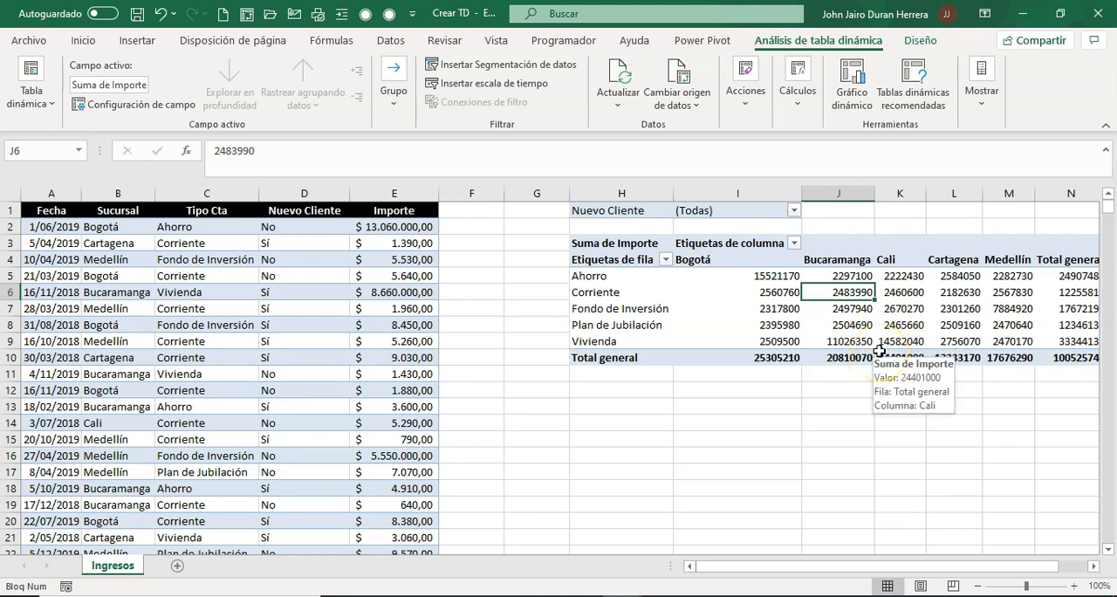
Refresh the pivot table and check its Cali Vivienda amount against the last source record in row 12246
{"action": "right_click", "coordinate": [897, 341]}
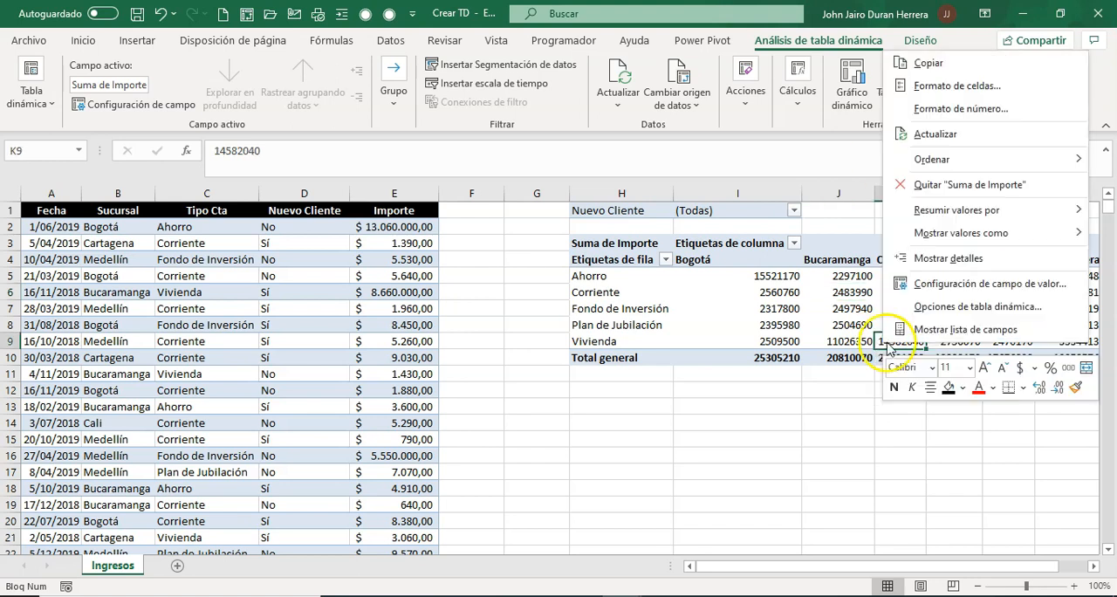
{"action": "left_click", "coordinate": [933, 133]}
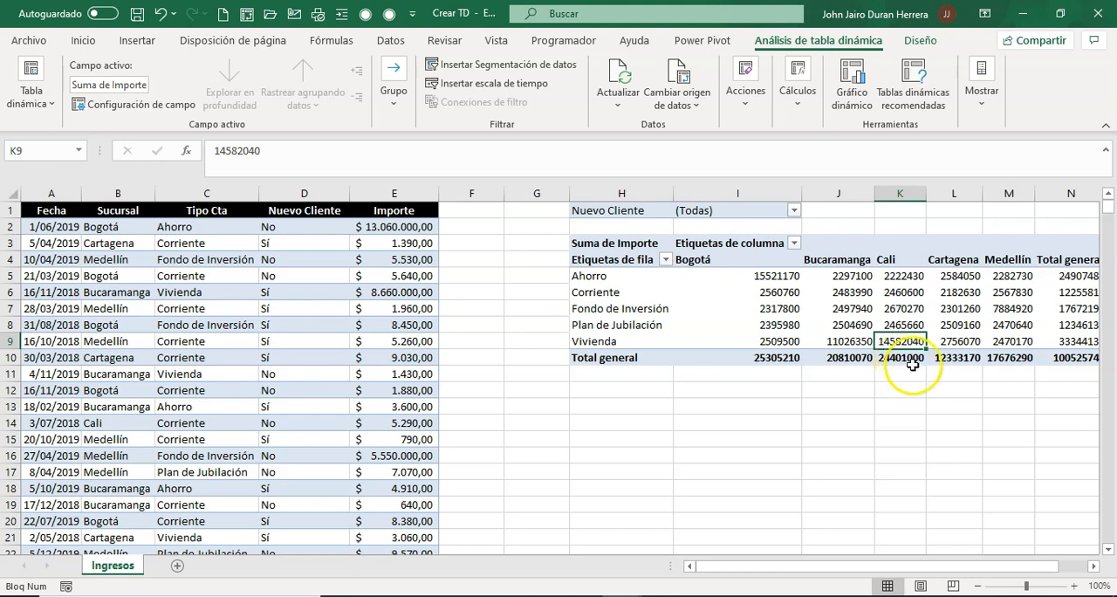
{"action": "left_click_drag", "start_coordinate": [1102, 219], "coordinate": [1109, 546]}
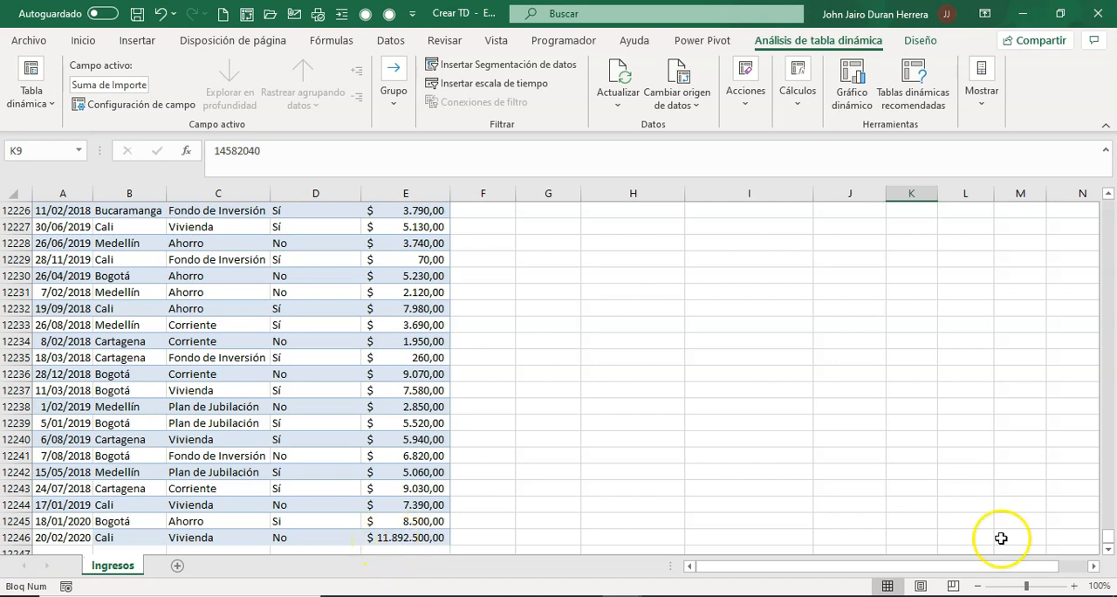
{"action": "left_click_drag", "start_coordinate": [1105, 536], "coordinate": [1111, 177]}
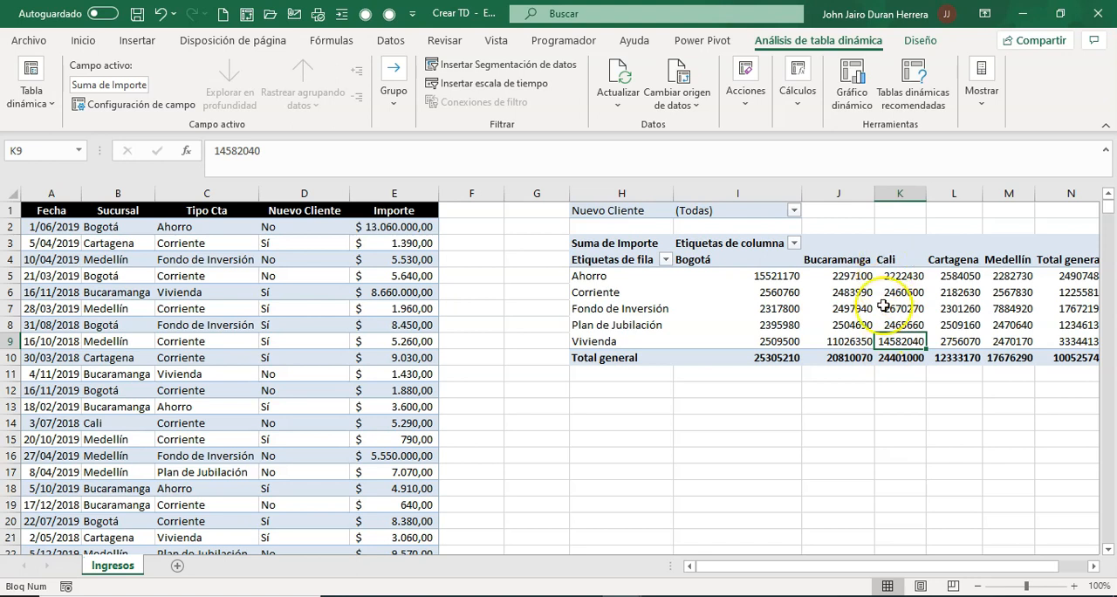
Set the Importe of the 20/02/2020 Cali Vivienda record in E12246 to 111892500
{"action": "left_click_drag", "start_coordinate": [1107, 208], "coordinate": [1105, 550]}
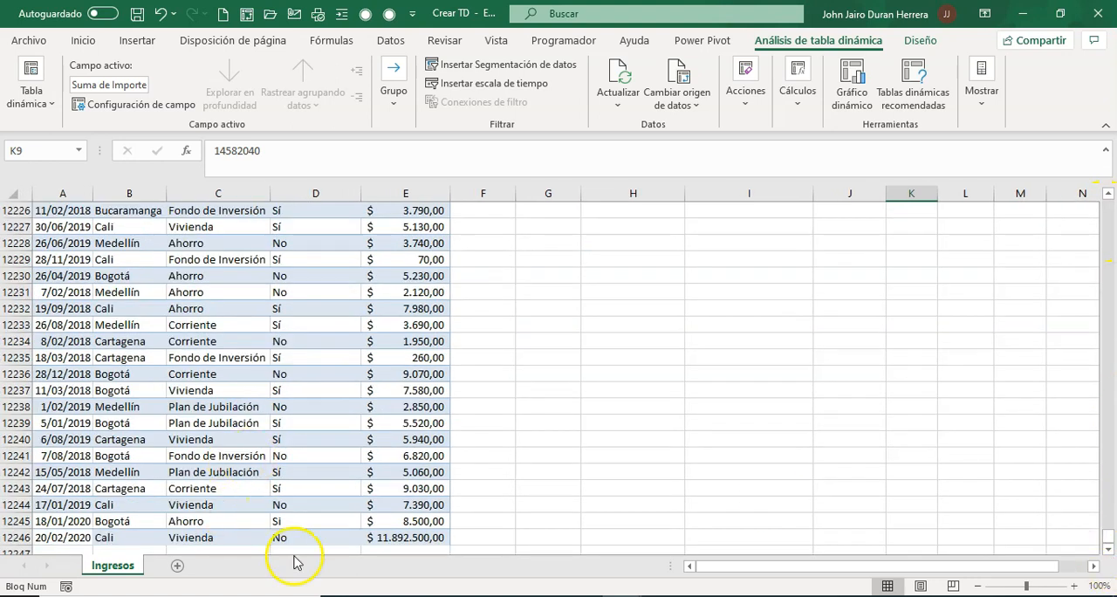
{"action": "left_click", "coordinate": [390, 538]}
{"action": "left_click", "coordinate": [214, 150]}
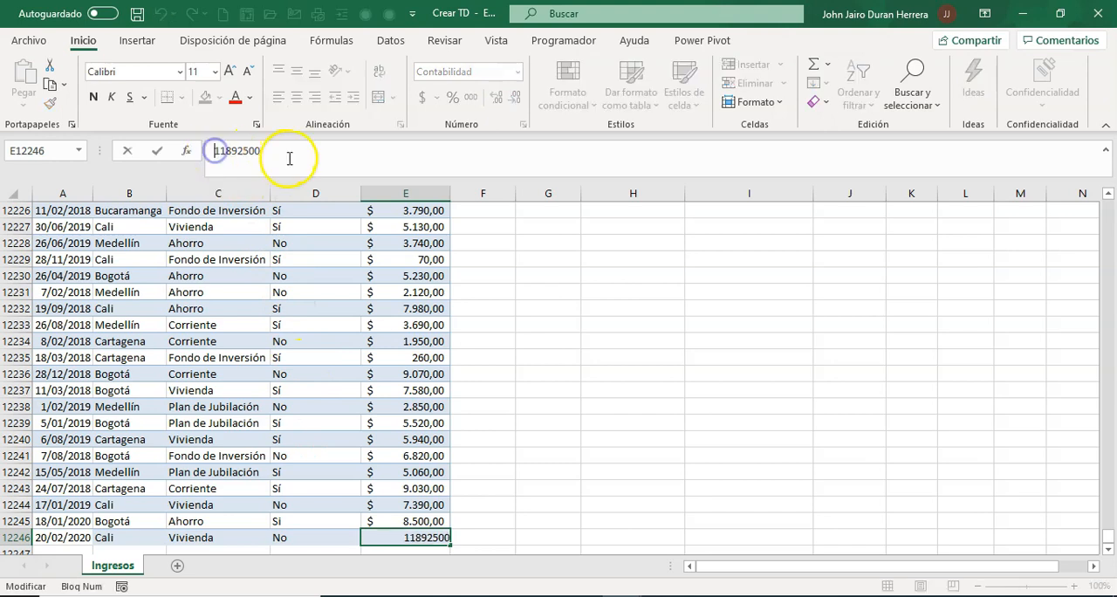
{"action": "type", "text": "1"}
{"action": "key", "text": "Return"}
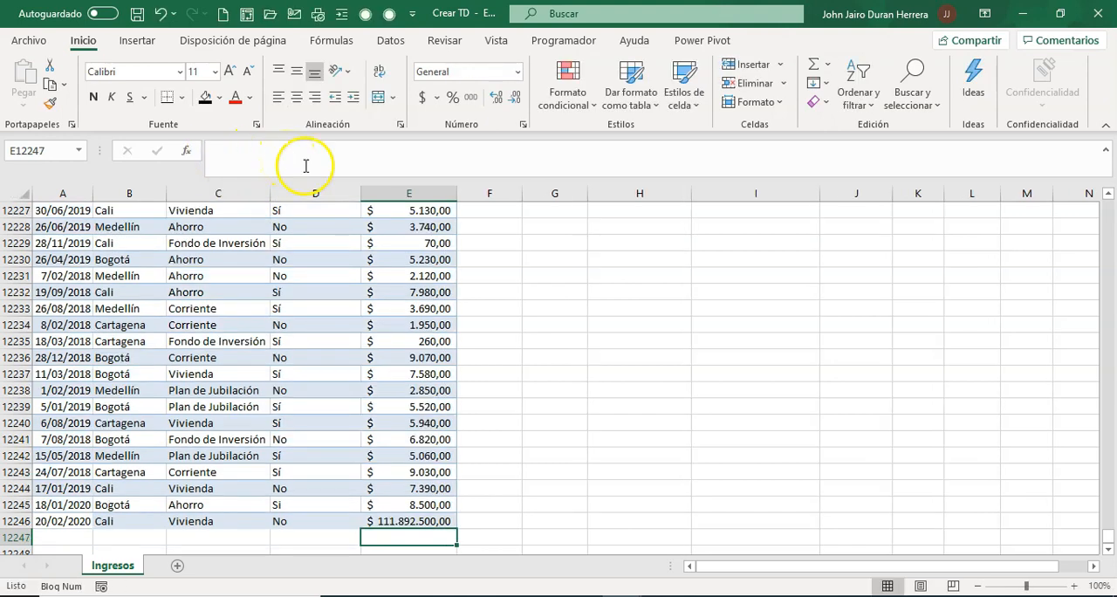
Refresh the pivot table with the changed Importe and check the total for Cali
{"action": "left_click", "coordinate": [641, 323]}
{"action": "left_click_drag", "start_coordinate": [1105, 528], "coordinate": [1107, 201]}
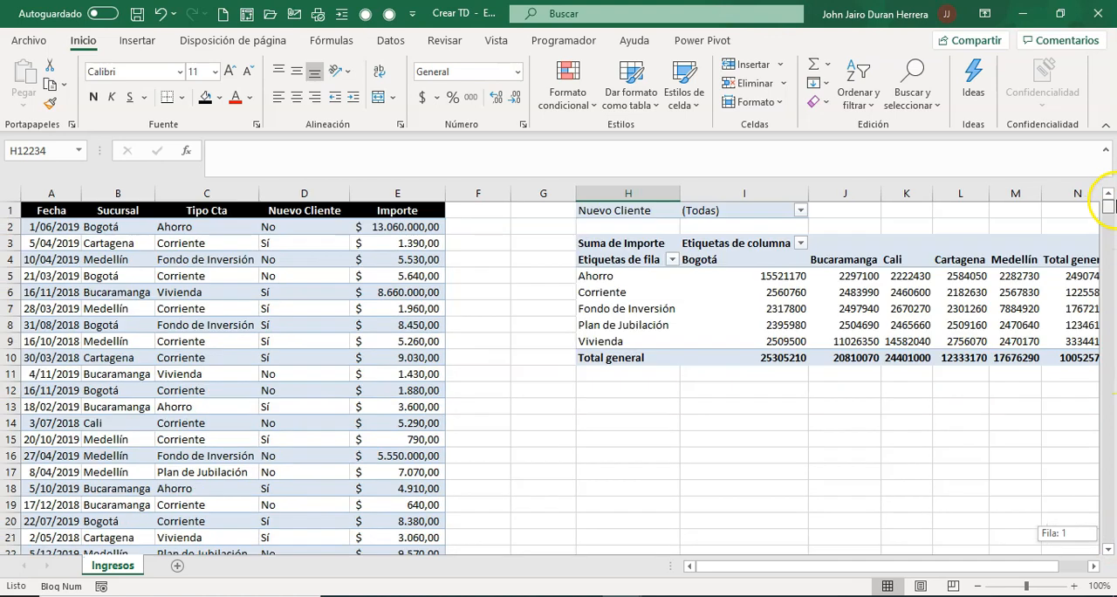
{"action": "right_click", "coordinate": [908, 309]}
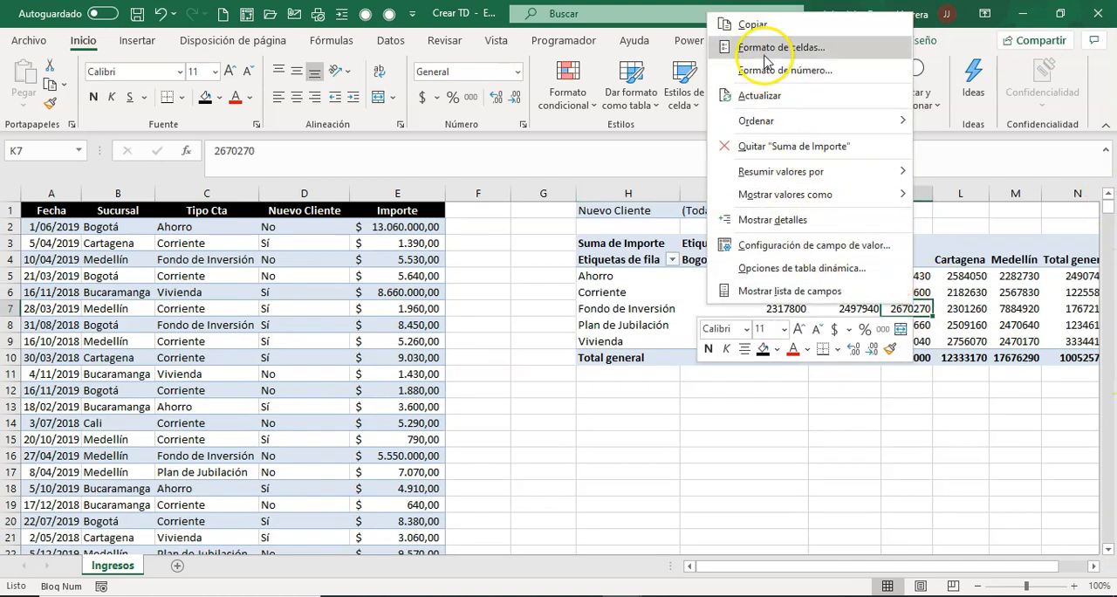
{"action": "left_click", "coordinate": [759, 96]}
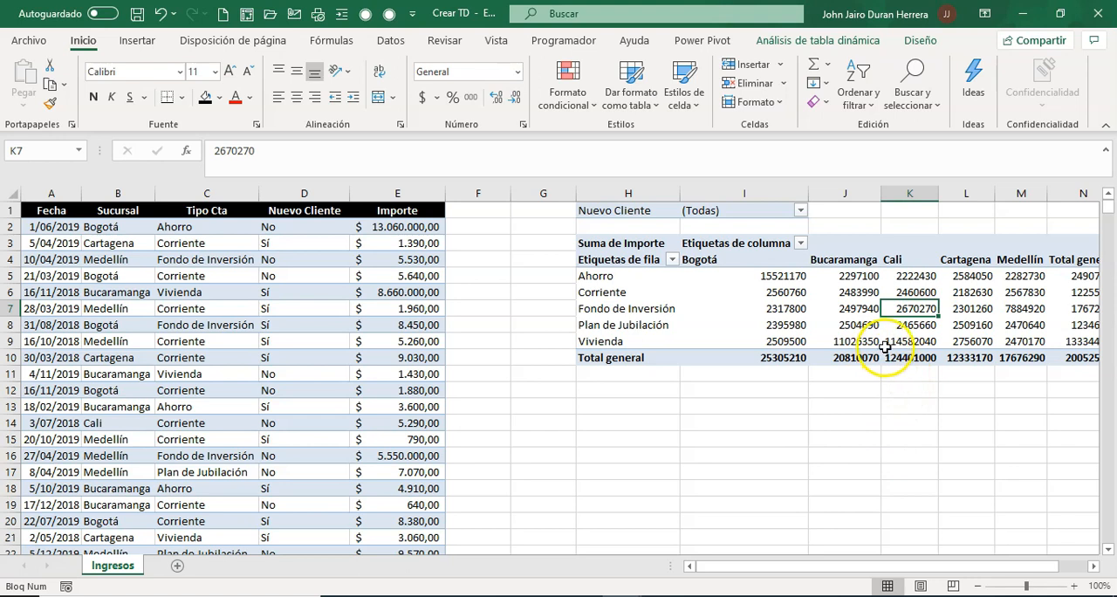
{"action": "mouse_move", "coordinate": [885, 346]}
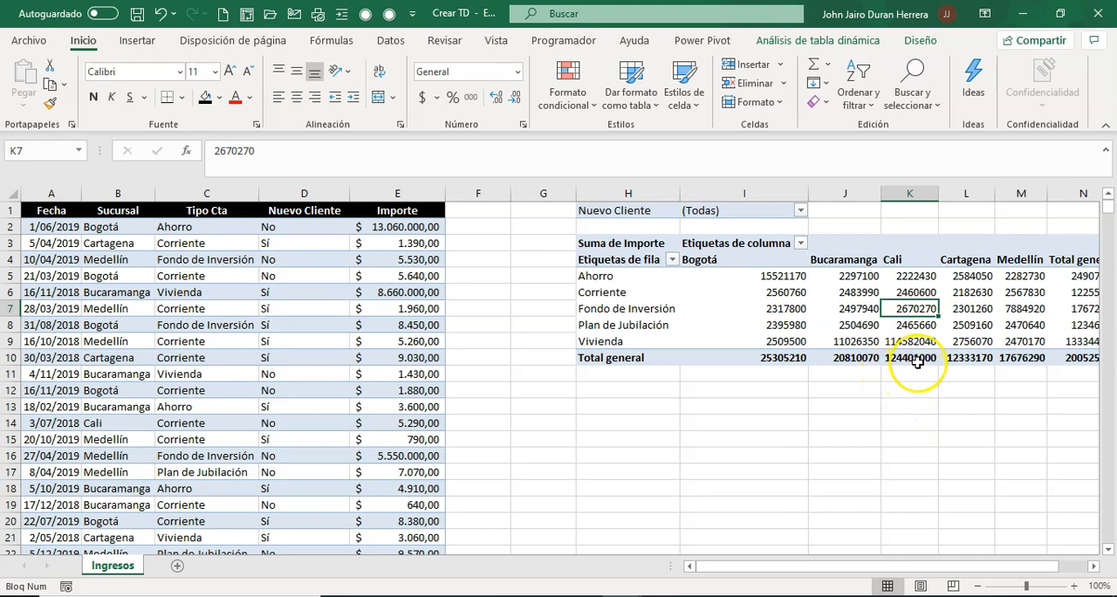
{"action": "mouse_move", "coordinate": [916, 363]}
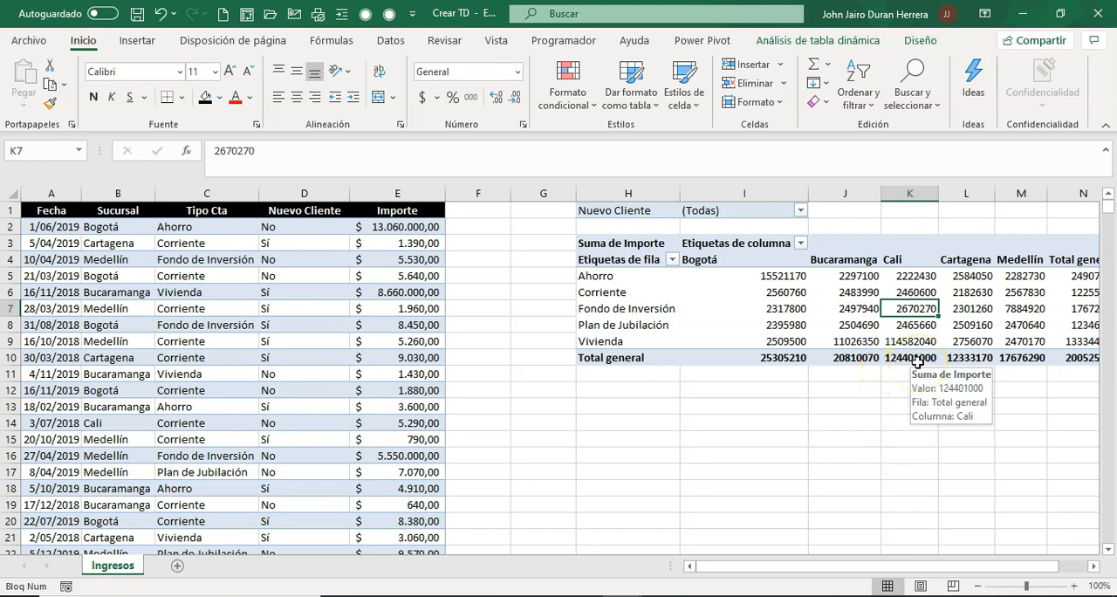